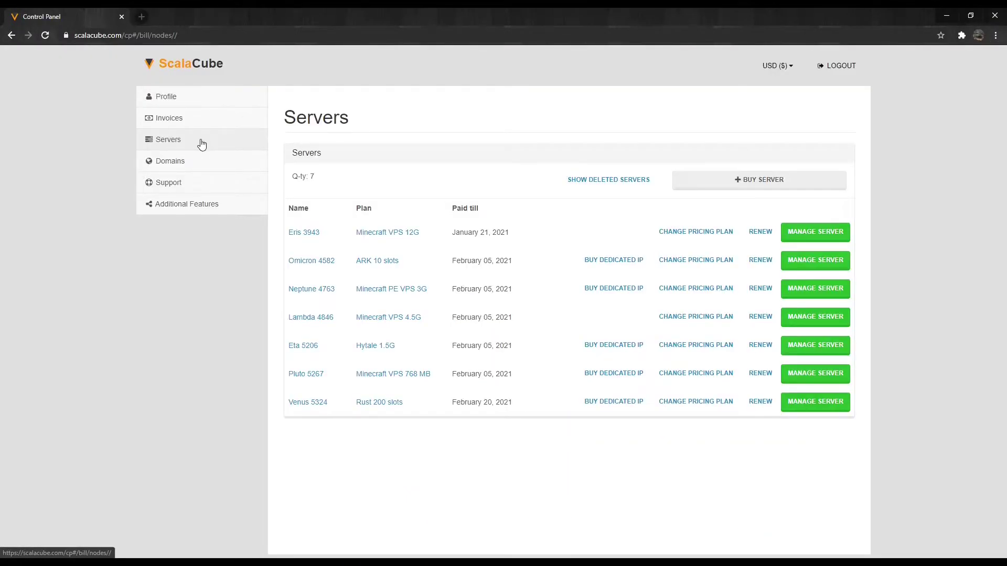
# From Eris 3943's game servers, manage the Minecraft server and choose Wipe Map/Players.
pyautogui.click(814, 231)
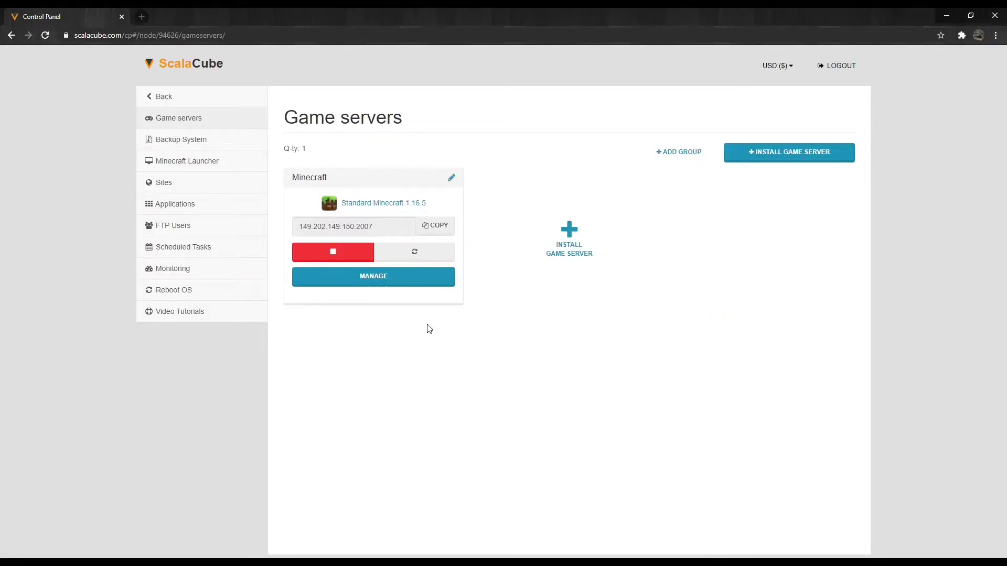
pyautogui.click(373, 276)
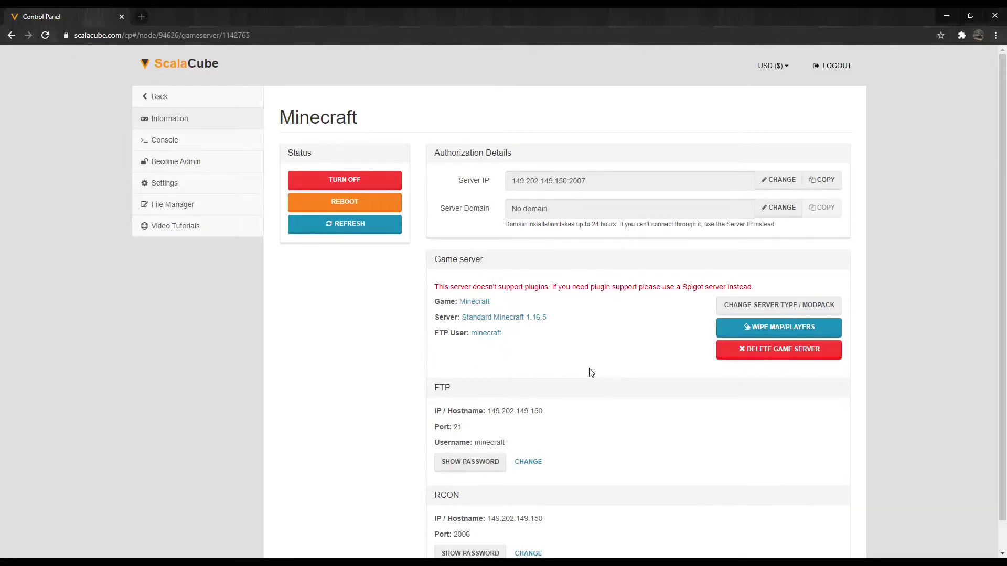
pyautogui.click(755, 327)
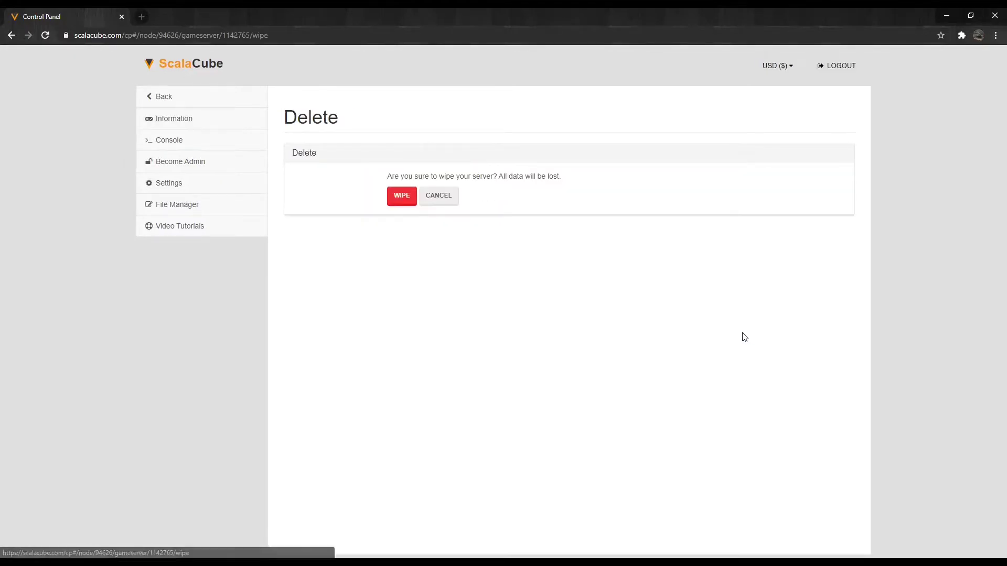
# Confirm the wipe, refresh until it finishes, then continue back to Game servers.
pyautogui.click(402, 195)
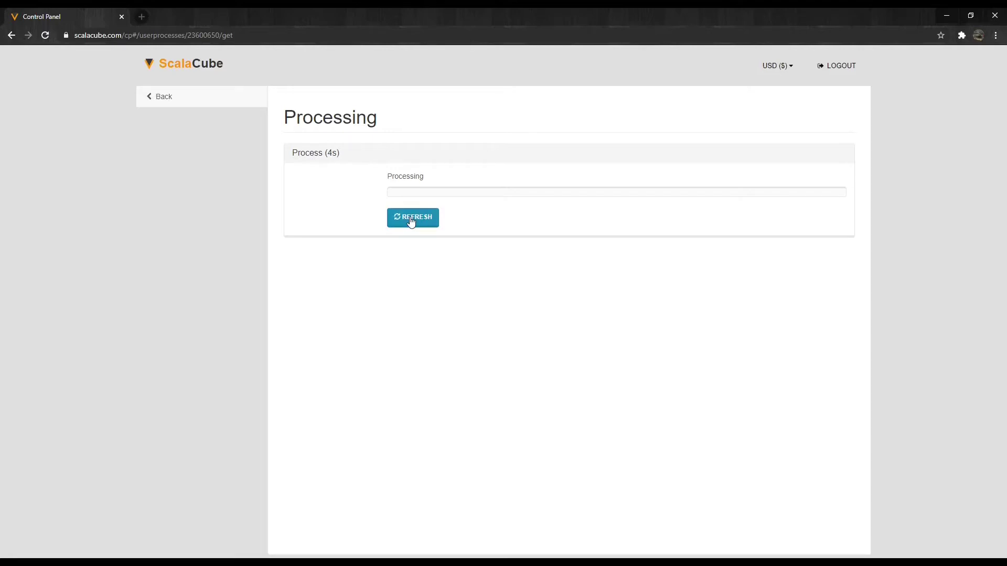
pyautogui.click(409, 219)
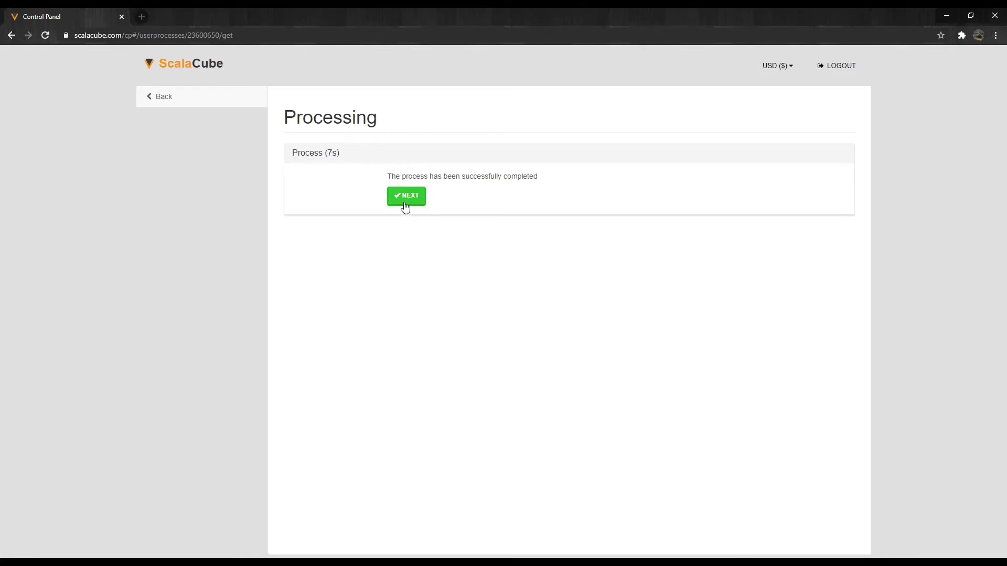
pyautogui.click(405, 196)
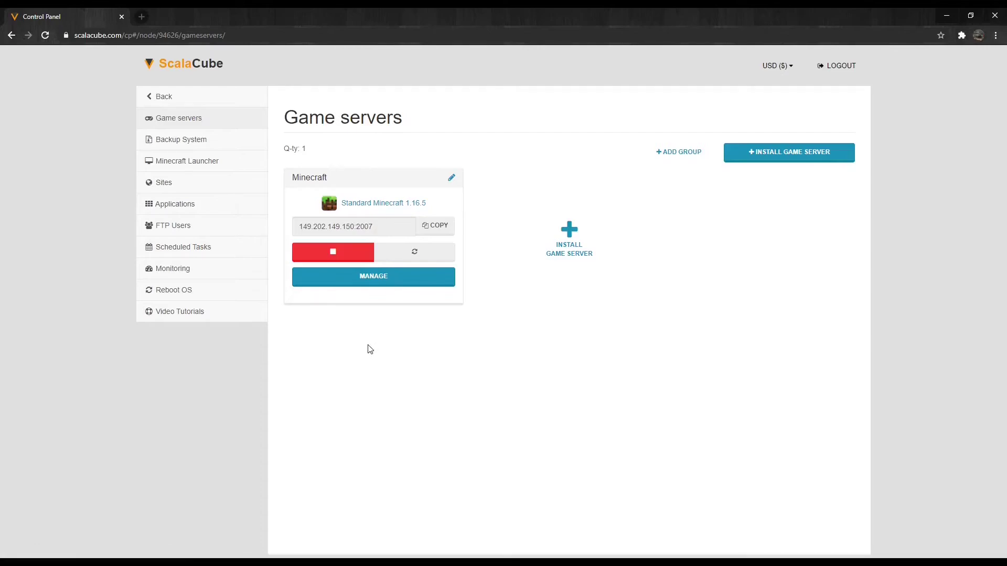